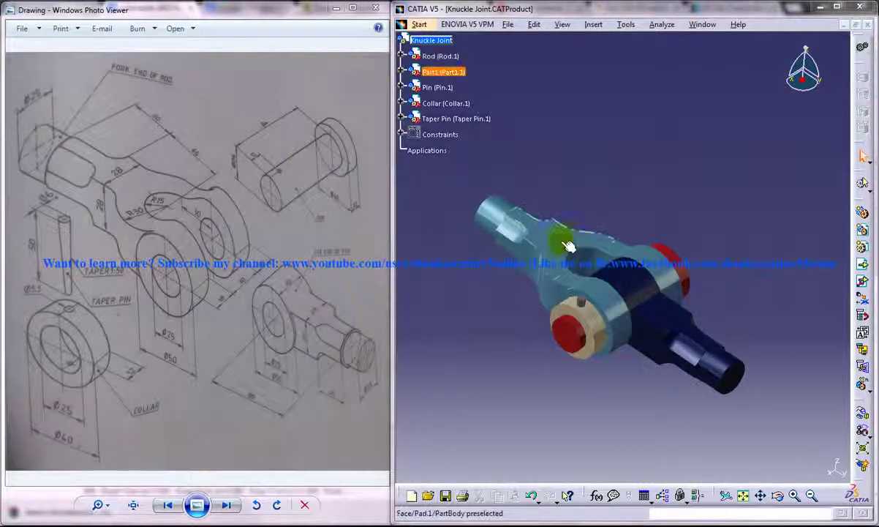
# Create a new part in the Part Design workbench named "Pin - Knuckle Join"
pyautogui.moveTo(587, 339); pyautogui.dragTo(697, 294, button='middle')
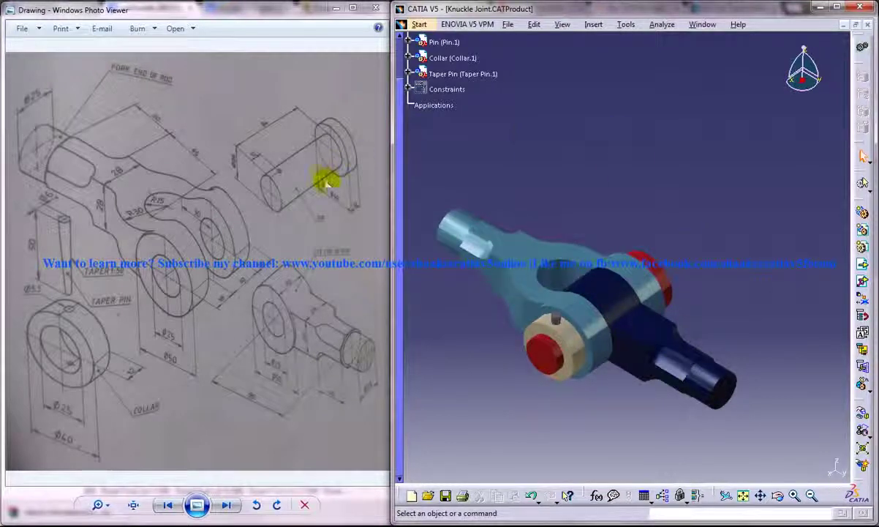
pyautogui.click(507, 24)
pyautogui.moveTo(419, 24)
pyautogui.moveTo(527, 56)
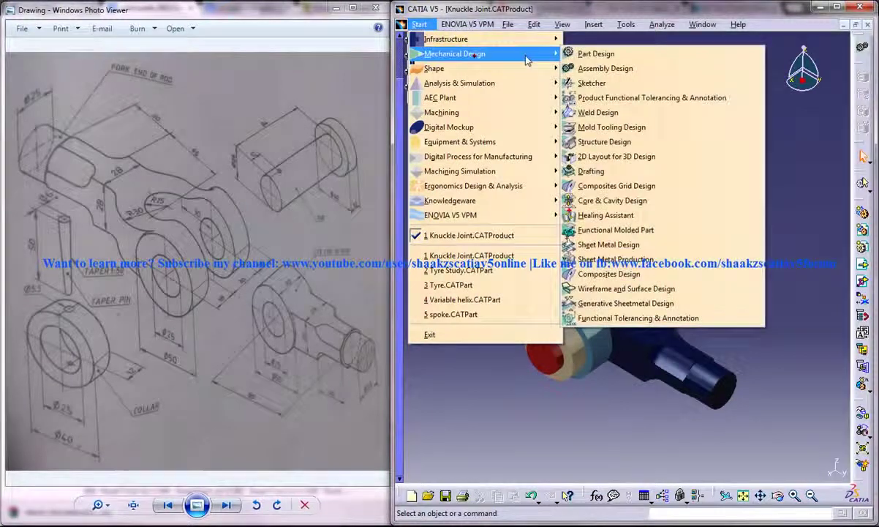
pyautogui.click(640, 55)
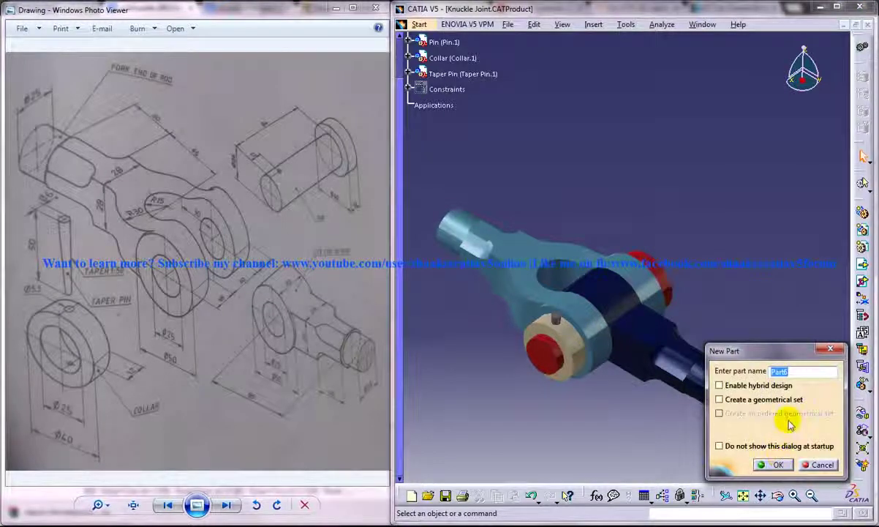
pyautogui.write('P')
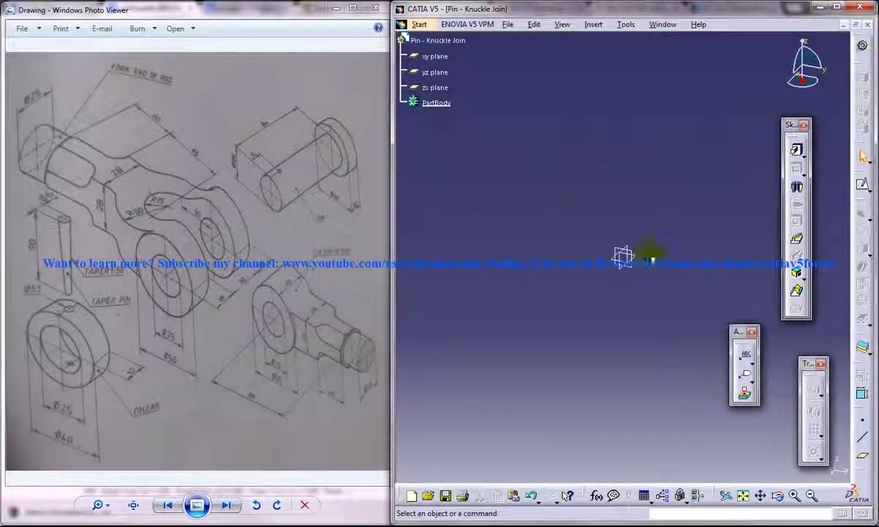
pyautogui.moveTo(738, 340)
pyautogui.mouseDown()
pyautogui.moveTo(770, 357)
pyautogui.moveTo(788, 398)
pyautogui.mouseUp()
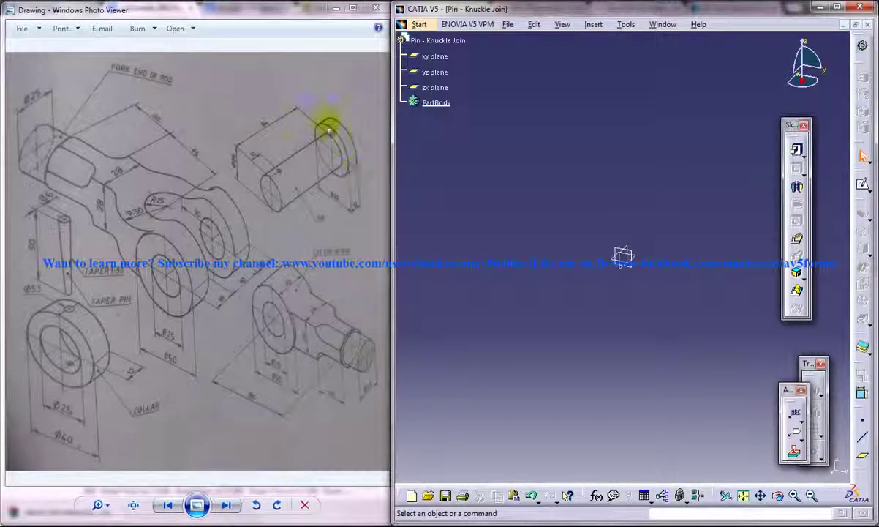
# Start a sketch on the yz plane and draw a circle centred on the origin
pyautogui.click(863, 183)
pyautogui.click(628, 265)
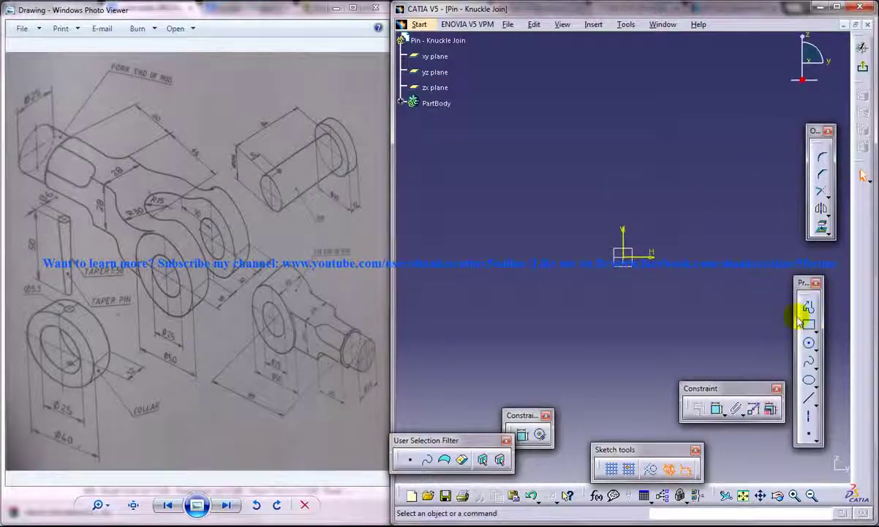
pyautogui.click(810, 343)
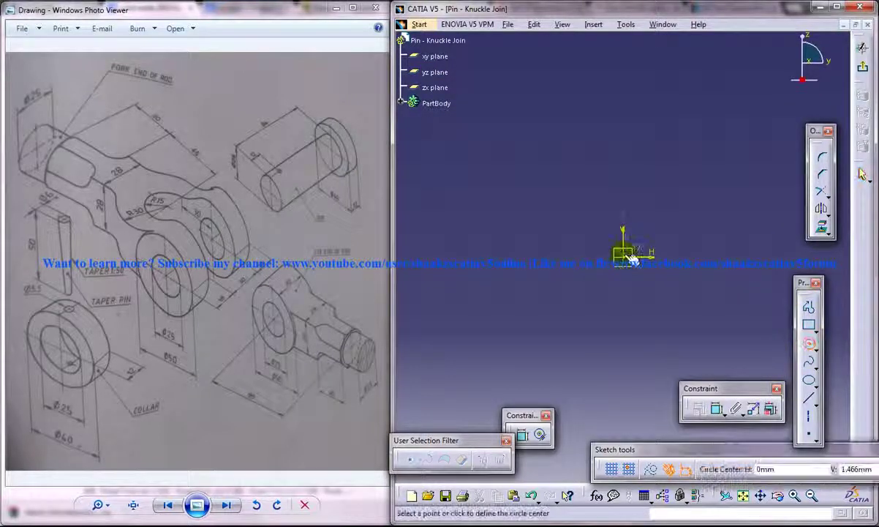
pyautogui.click(623, 255)
pyautogui.click(653, 186)
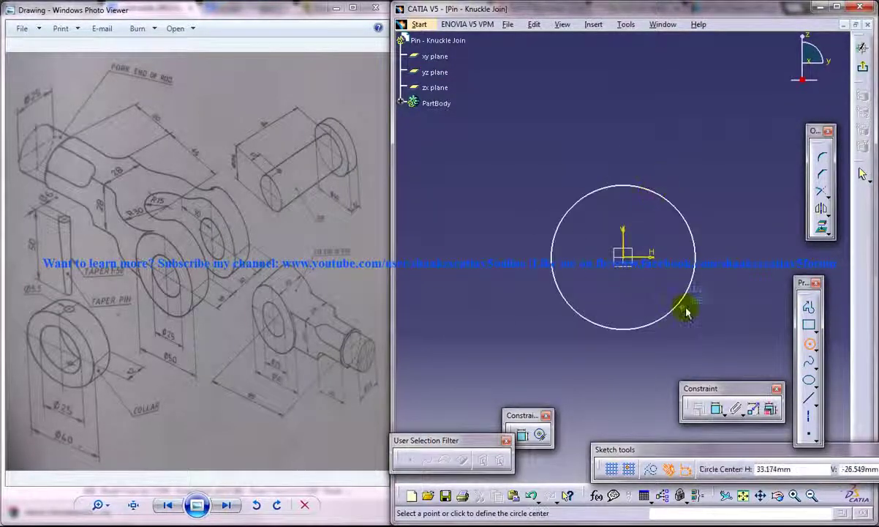
# Constrain the circle's diameter to 40 mm and exit the sketch
pyautogui.click(716, 408)
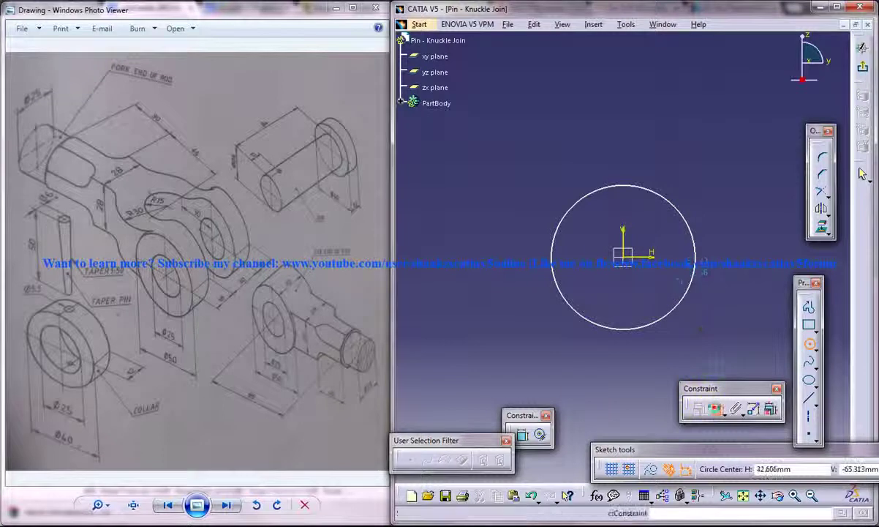
pyautogui.doubleClick(696, 310)
pyautogui.write('40mm')
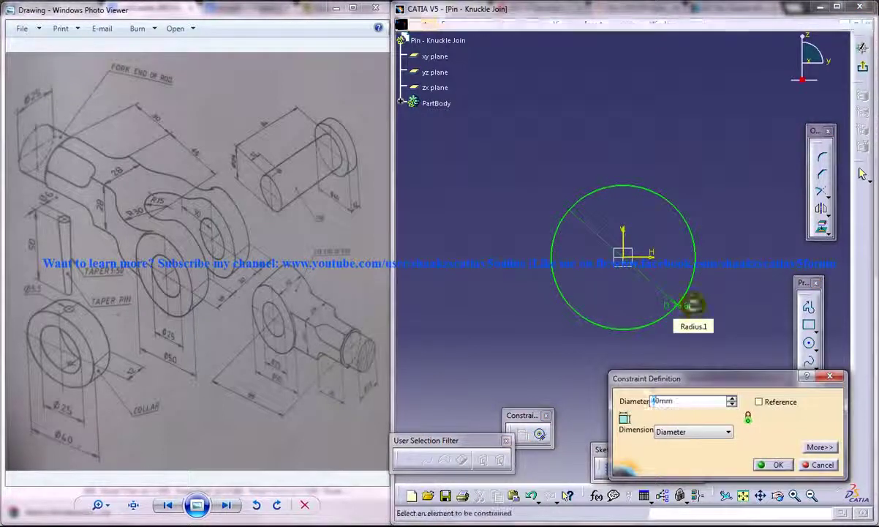
pyautogui.press('Return')
pyautogui.click(863, 47)
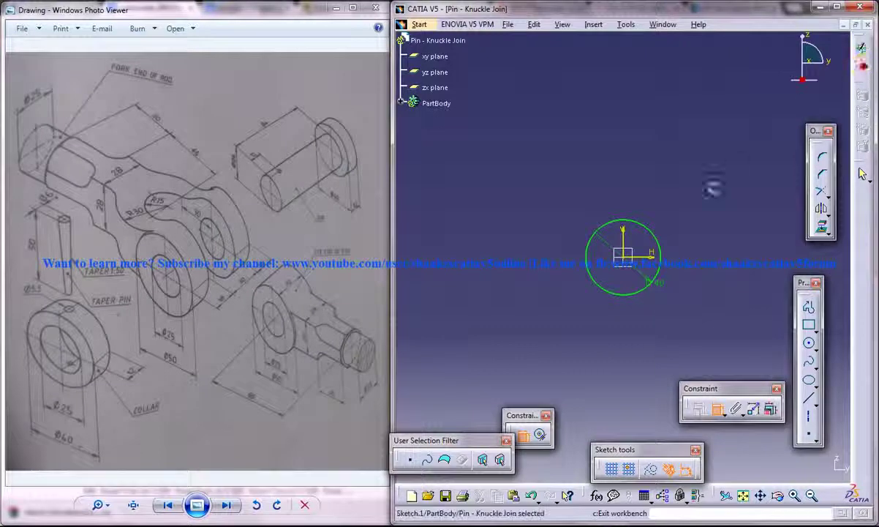
# Pad the 40 mm circle by 12 mm to form the pin head
pyautogui.click(332, 176)
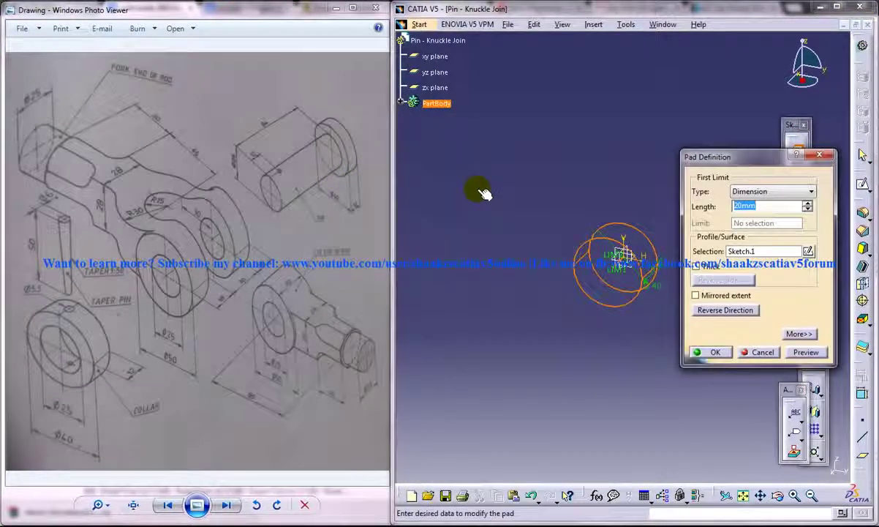
pyautogui.write('12')
pyautogui.press('Return')
pyautogui.click(638, 200)
# Start a sketch on the pin head's front face and draw a centred circle about 25 mm in diameter
pyautogui.click(605, 284)
pyautogui.click(797, 149)
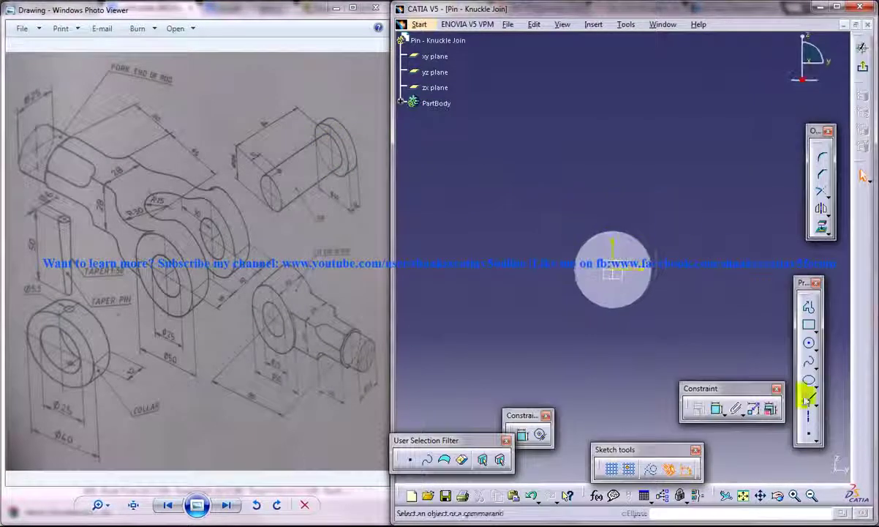
pyautogui.click(809, 343)
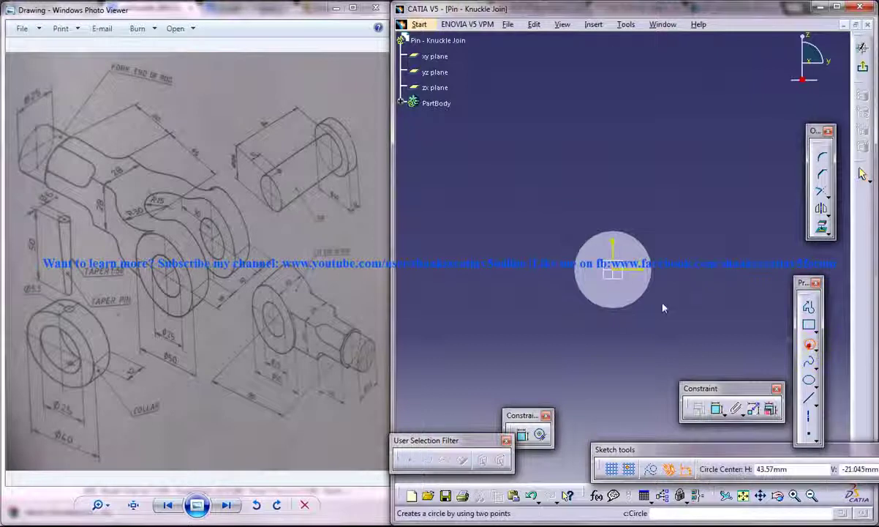
pyautogui.click(616, 271)
pyautogui.click(635, 261)
# Constrain the inner circle's diameter to exactly 25 mm and exit the sketch
pyautogui.click(718, 409)
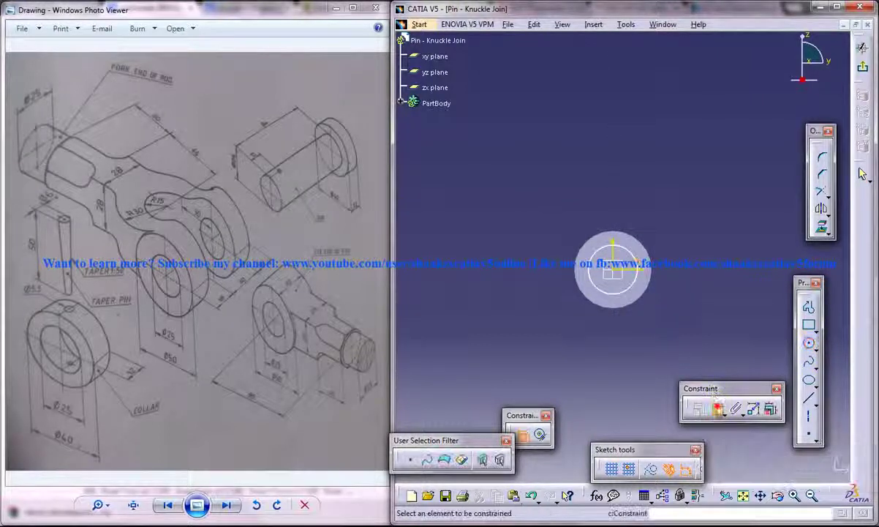
pyautogui.click(638, 258)
pyautogui.doubleClick(696, 249)
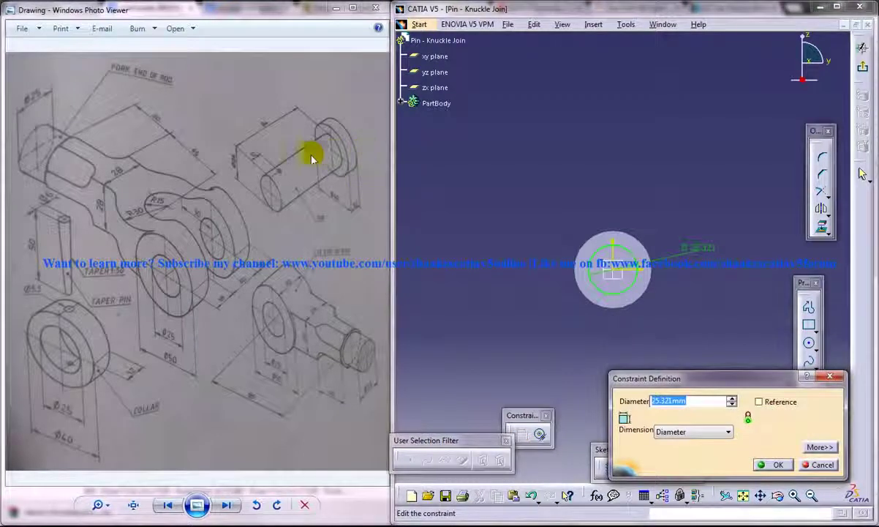
pyautogui.write('25')
pyautogui.press('Return')
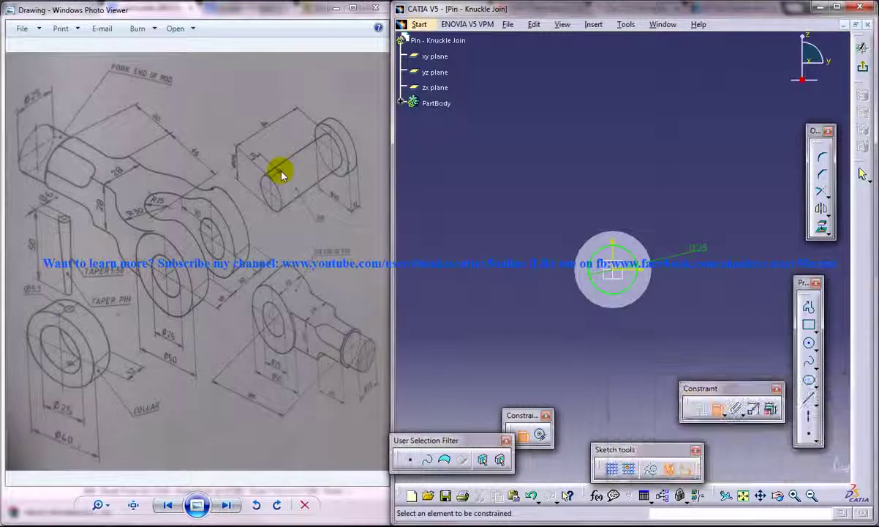
pyautogui.click(862, 46)
# Pad the 25 mm circle by 80 mm outward from the head to form the pin shank
pyautogui.click(797, 150)
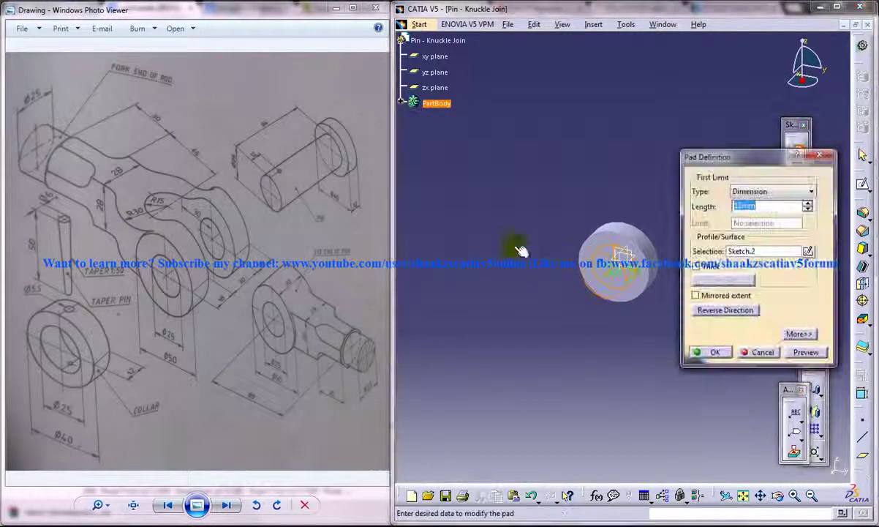
pyautogui.write('80')
pyautogui.press('Return')
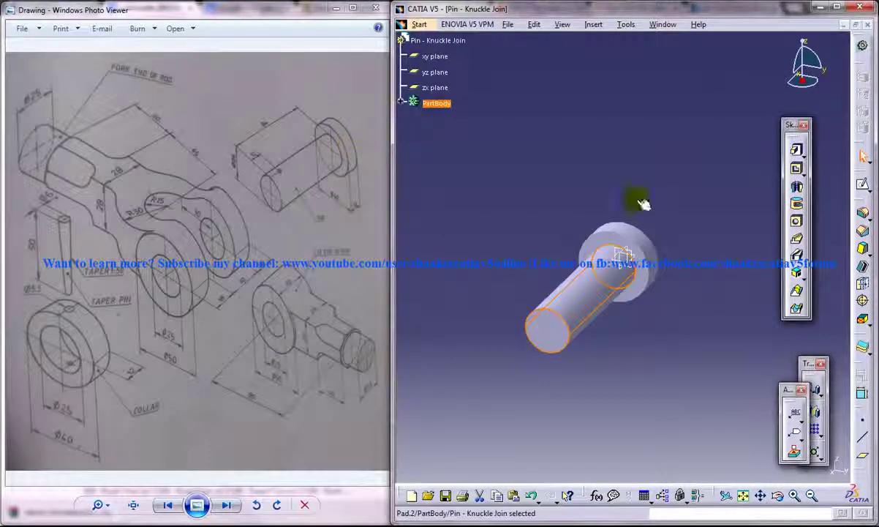
pyautogui.click(637, 198)
pyautogui.moveTo(594, 220); pyautogui.dragTo(569, 255, button='middle')
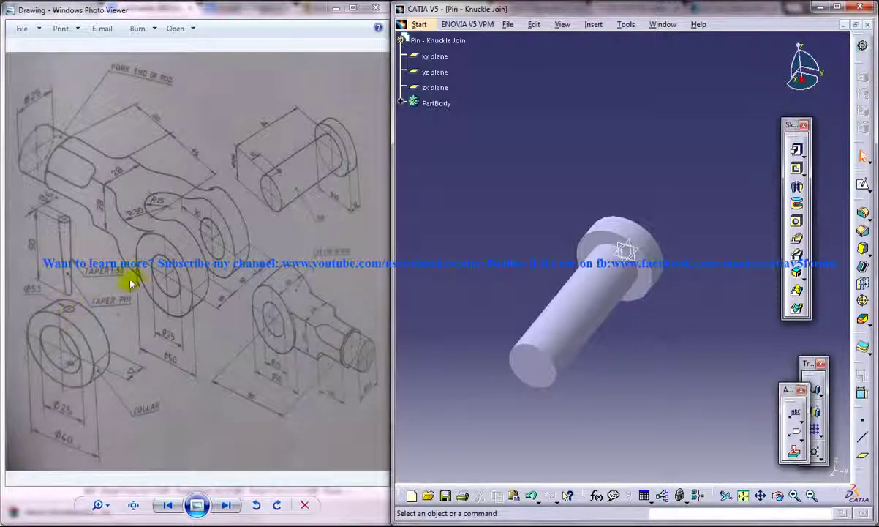
pyautogui.moveTo(613, 332)
pyautogui.mouseDown(button='middle')
pyautogui.moveTo(620, 294)
pyautogui.moveTo(628, 320)
pyautogui.moveTo(604, 335)
pyautogui.mouseUp(button='middle')
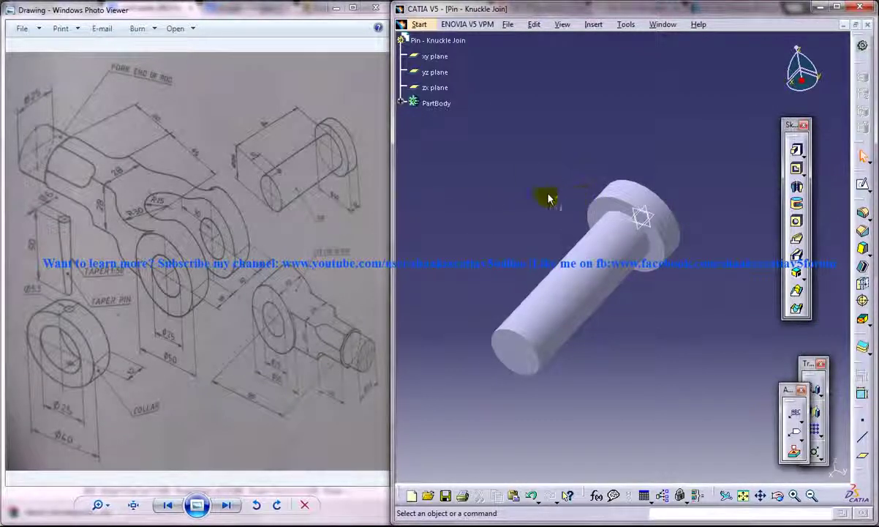
# Create a reference plane offset 12 mm from the shank's free end face, reversed towards the head
pyautogui.click(516, 354)
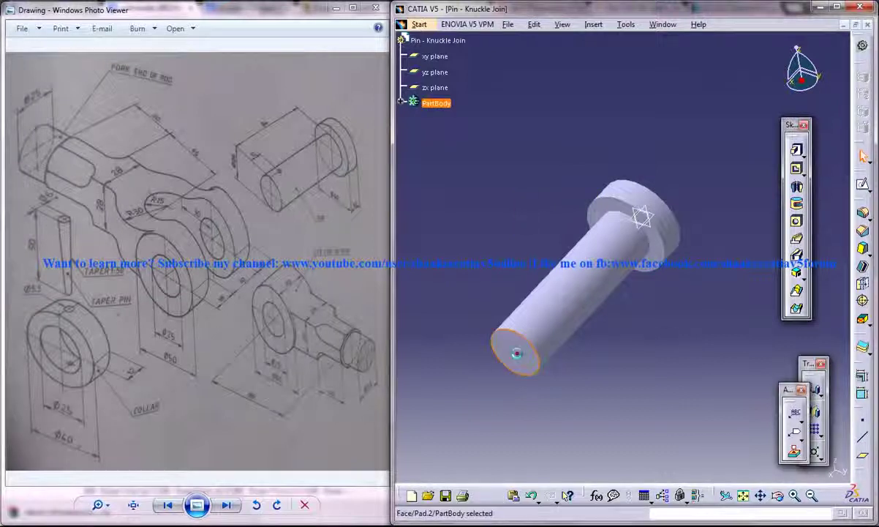
pyautogui.click(862, 455)
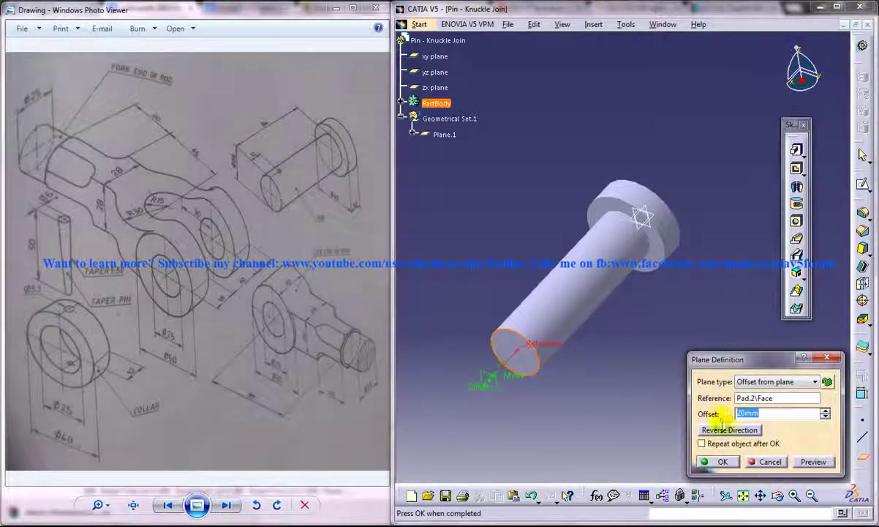
pyautogui.moveTo(762, 414); pyautogui.dragTo(687, 414)
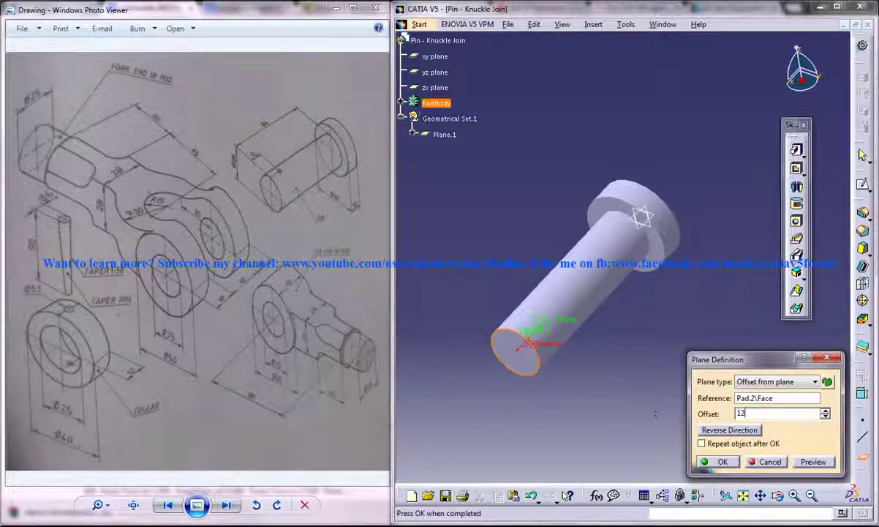
pyautogui.click(715, 462)
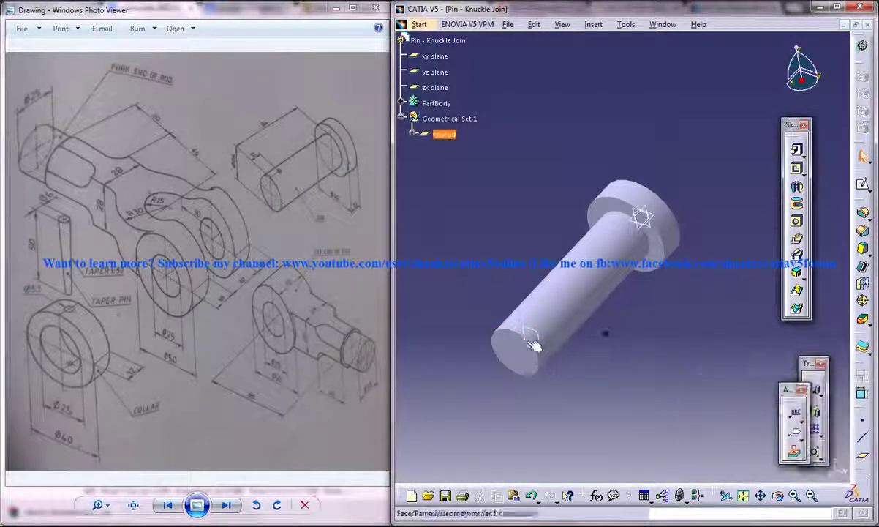
pyautogui.click(573, 112)
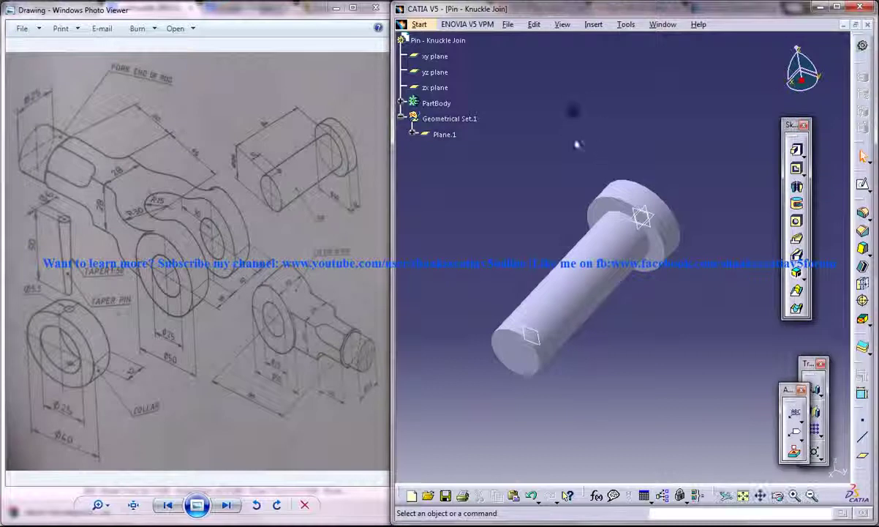
pyautogui.click(508, 24)
pyautogui.click(523, 116)
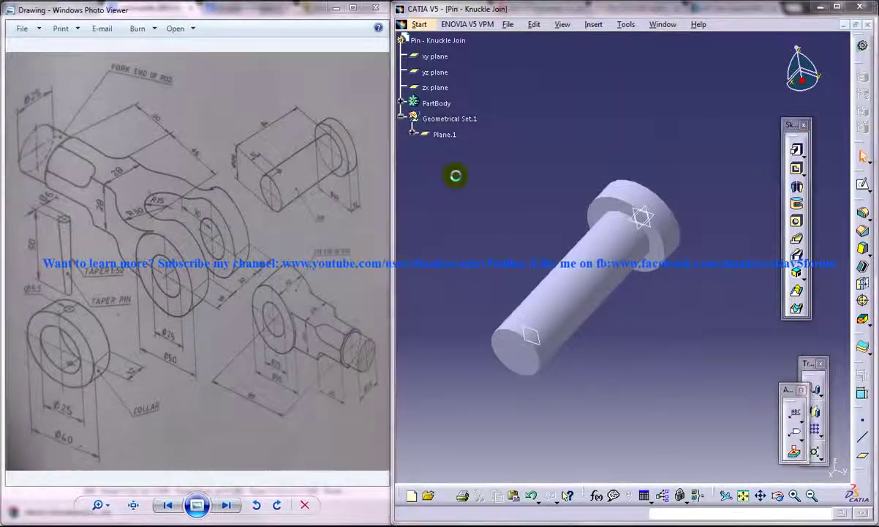
pyautogui.doubleClick(517, 125)
pyautogui.click(861, 9)
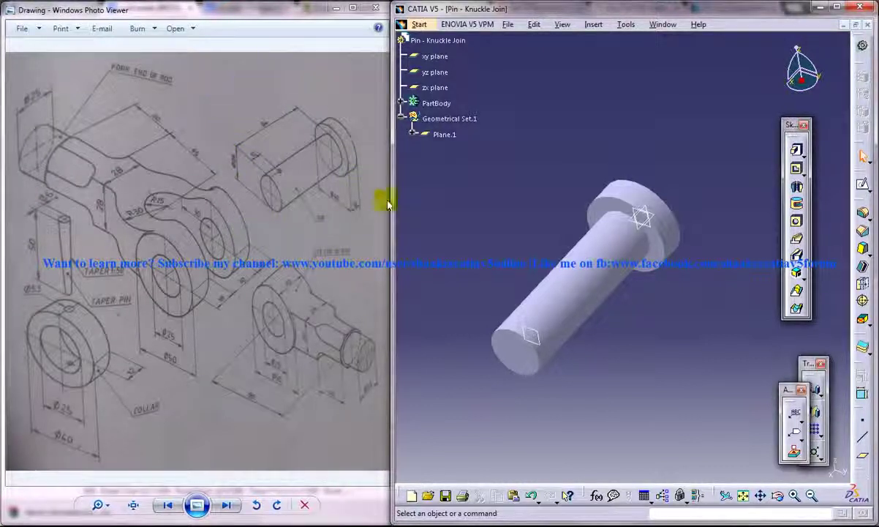
# Switch to the Knuckle Joint.CATProduct window and examine the pin, collar and taper pin in the assembly
pyautogui.click(664, 25)
pyautogui.click(706, 102)
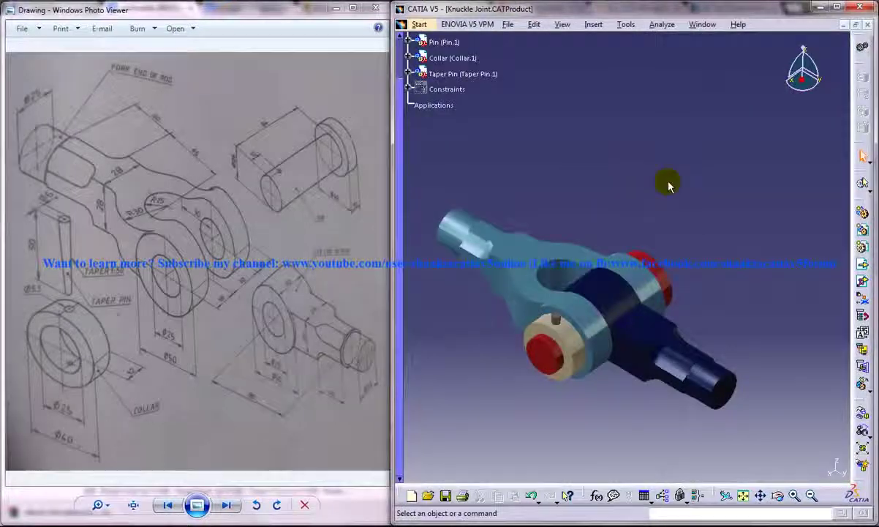
pyautogui.moveTo(625, 205); pyautogui.dragTo(626, 191, button='middle')
pyautogui.moveTo(650, 262); pyautogui.dragTo(609, 198, button='middle')
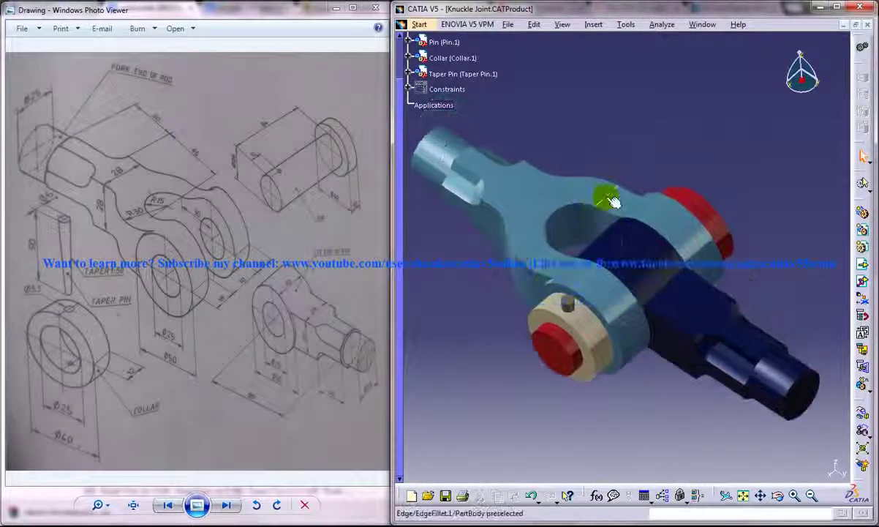